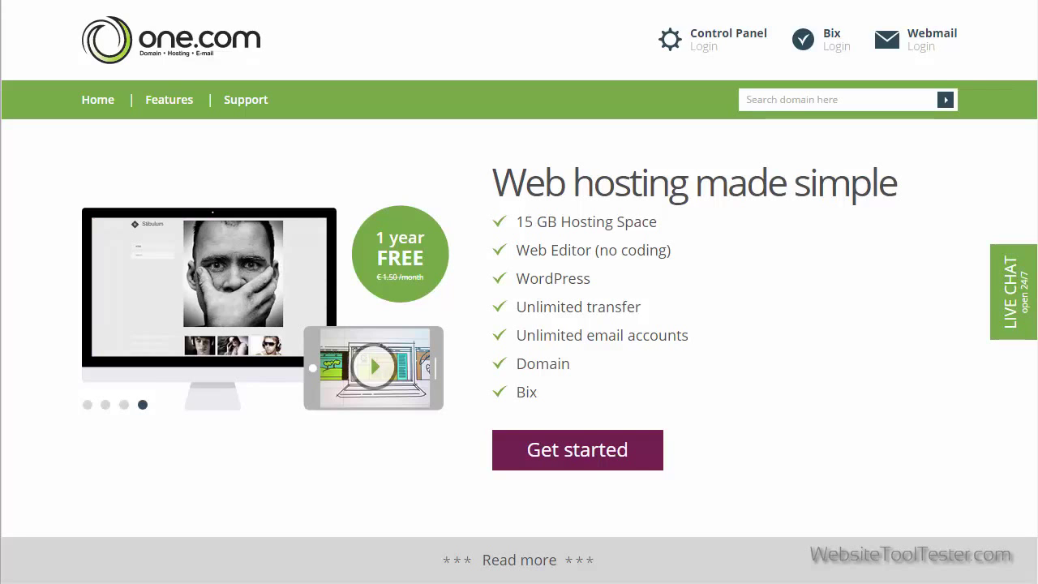
Scroll down to the design template examples and page through to the third set
scroll(519, 292, down, 3)
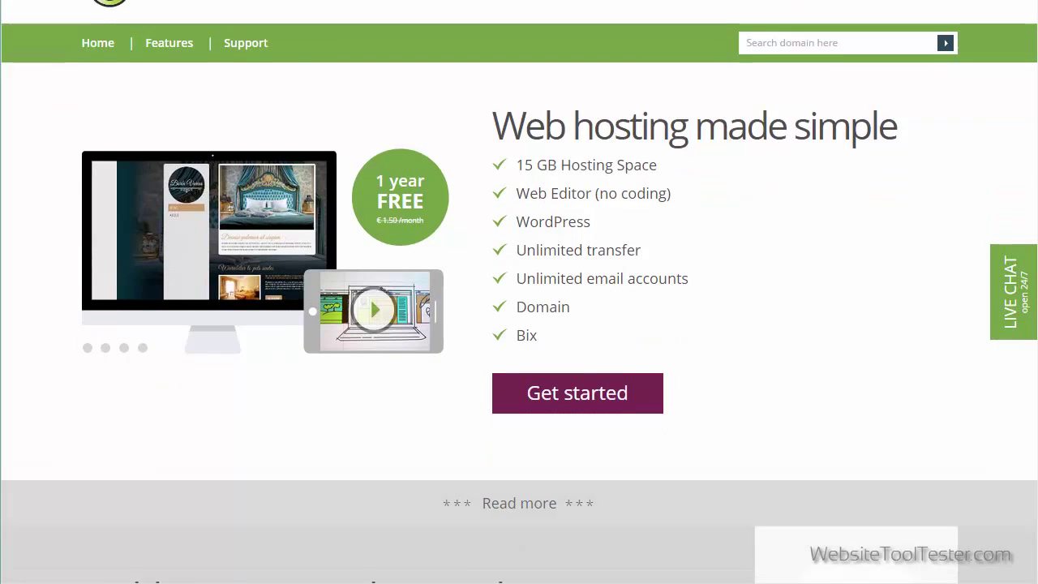
scroll(519, 292, down, 5)
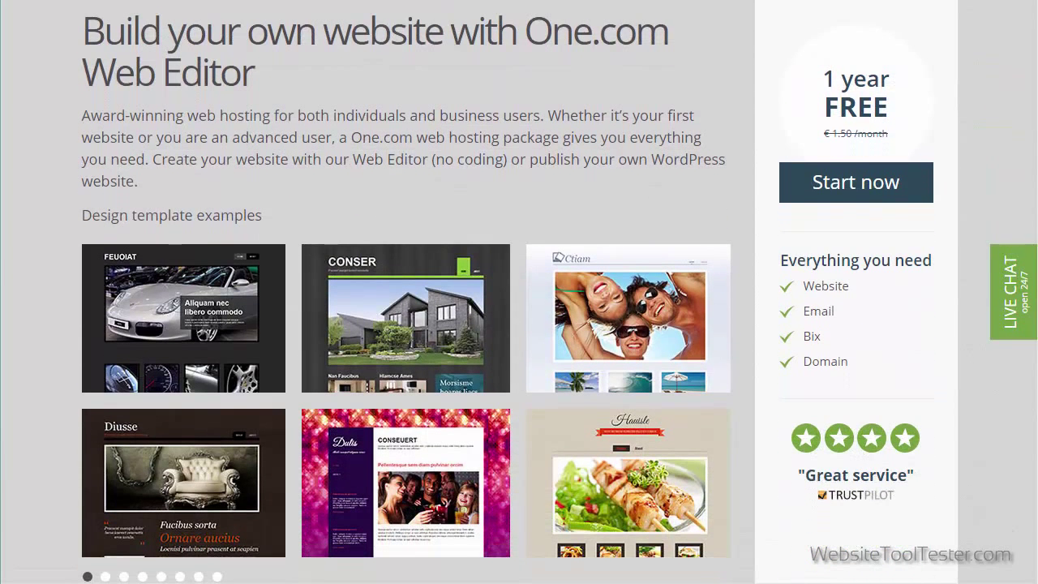
click(105, 576)
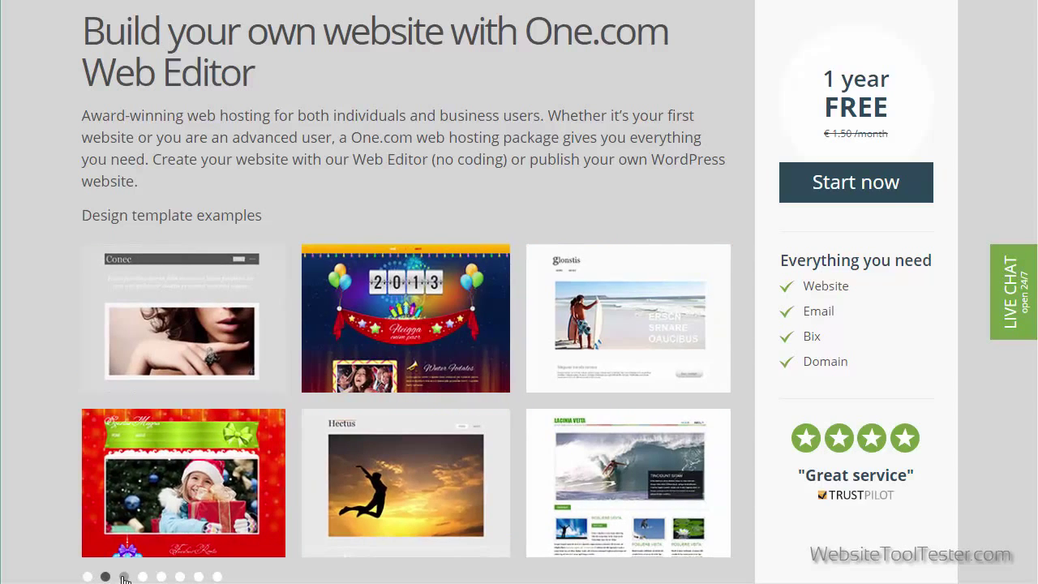
click(124, 577)
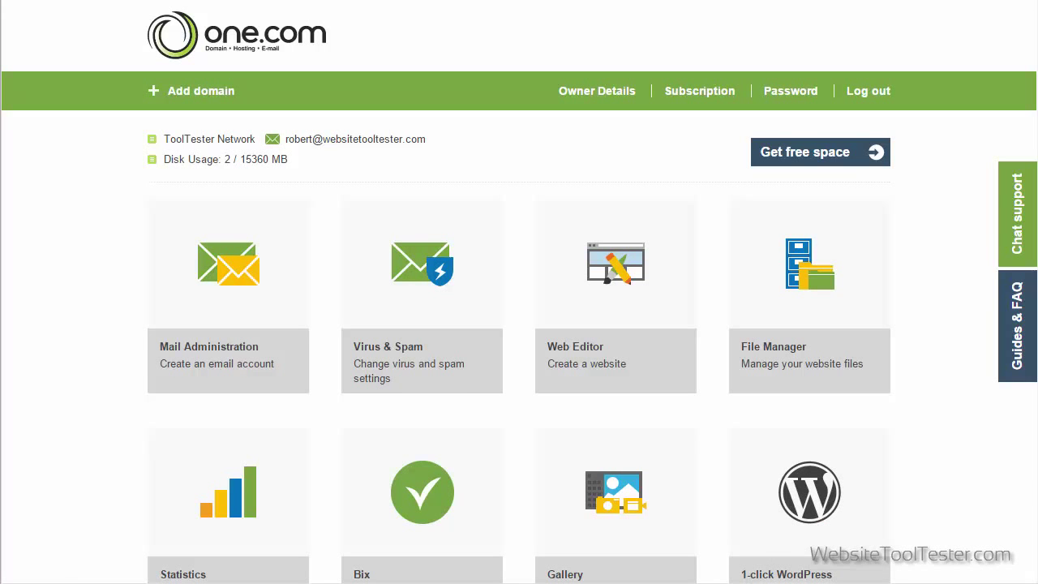
Scroll down the Control Panel dashboard to reach the Web Editor tile
scroll(520, 324, down, 2)
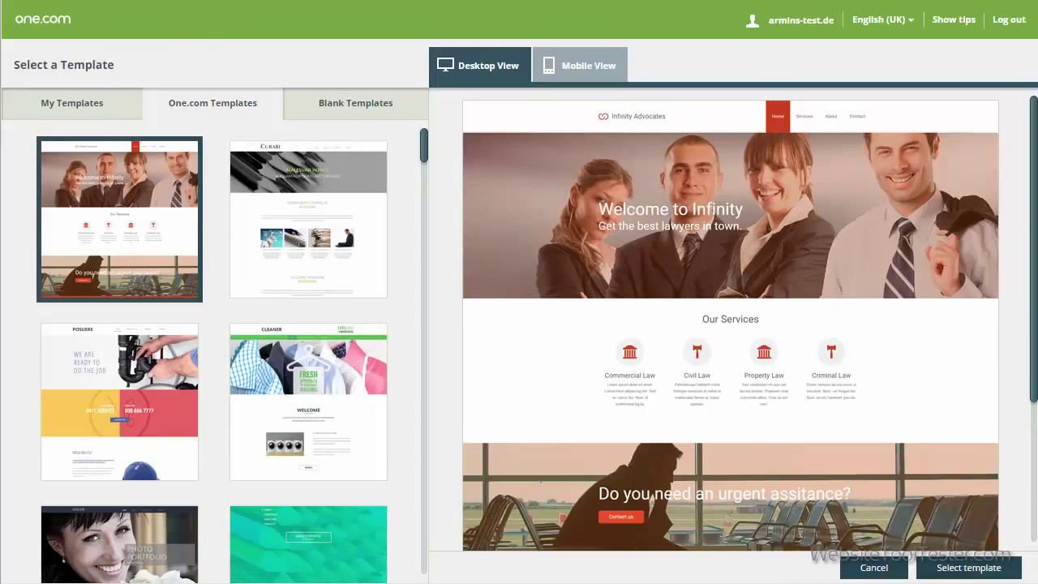
Preview the Posuere and Cleaner templates, then view Curabi in Mobile View
click(117, 449)
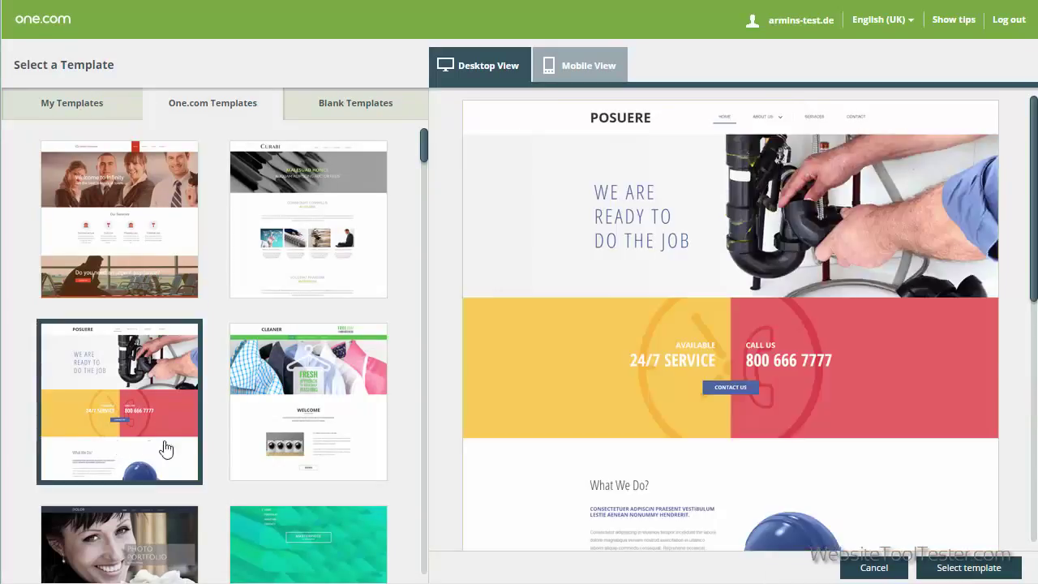
click(323, 442)
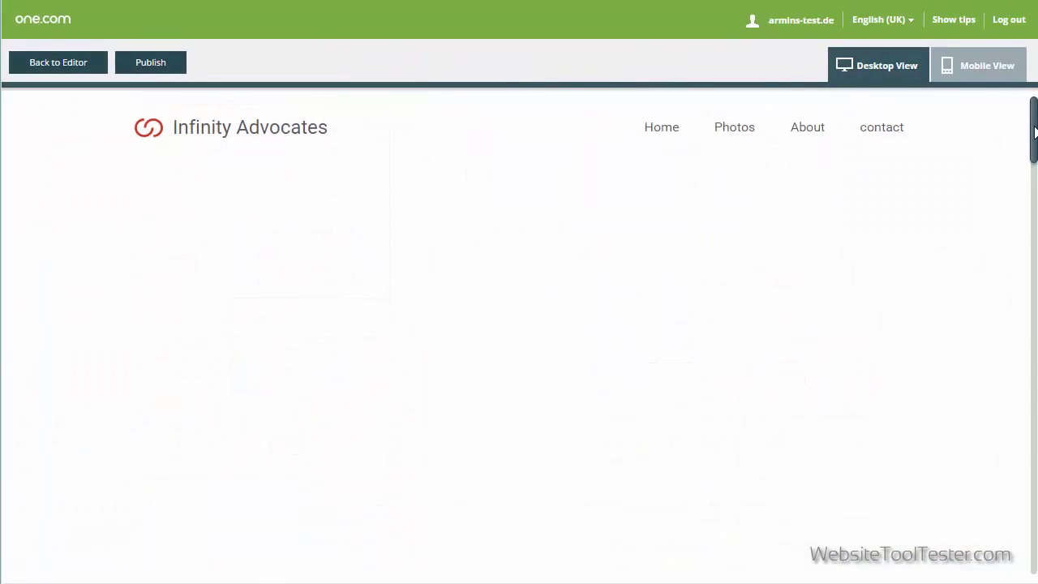
drag(1035, 142, 1027, 559)
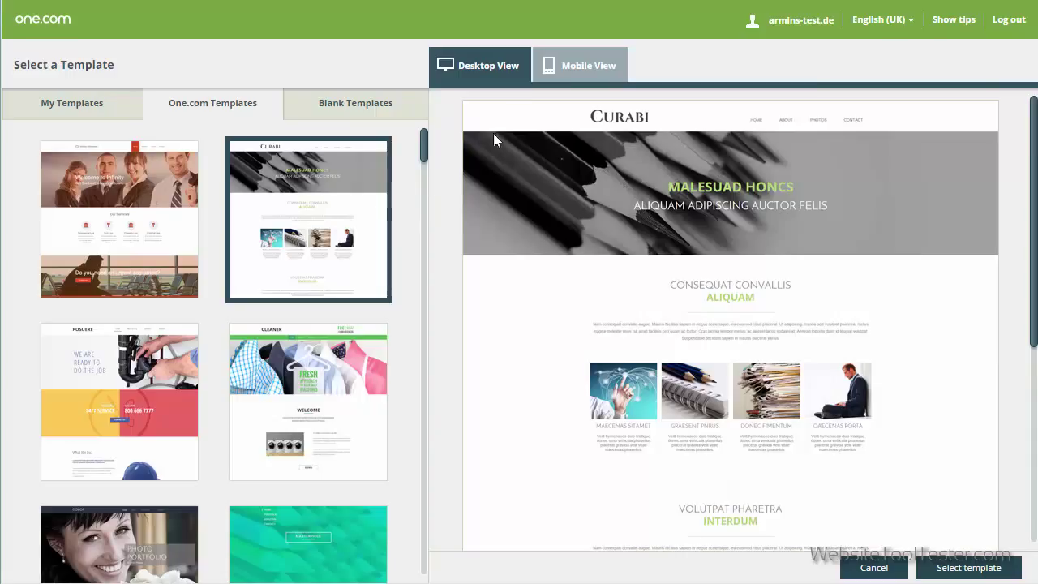
click(566, 73)
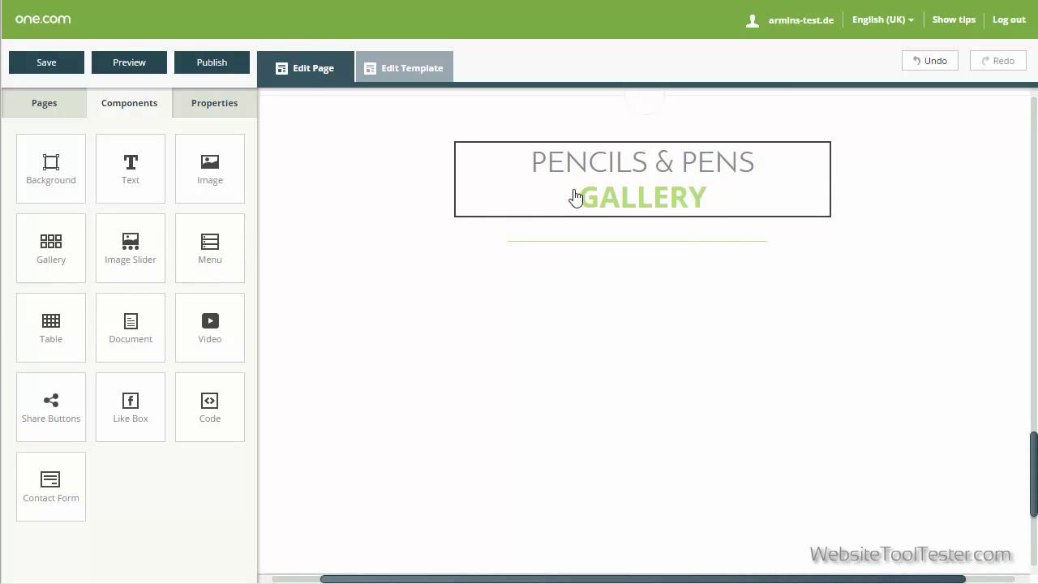
click(627, 191)
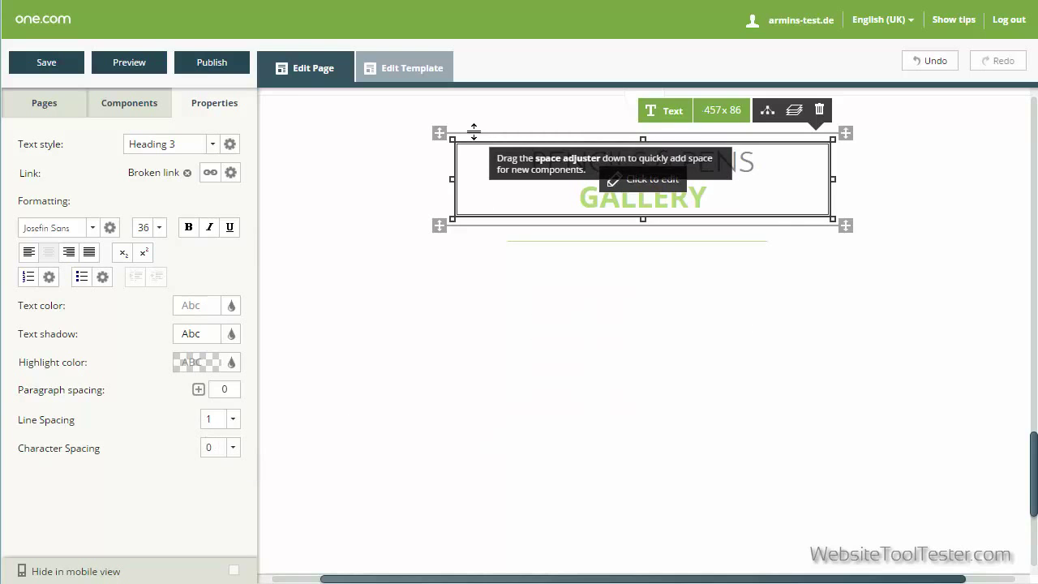
mouse_move(489, 167)
mouse_down()
mouse_move(510, 235)
mouse_move(557, 241)
mouse_move(579, 179)
mouse_up()
click(915, 61)
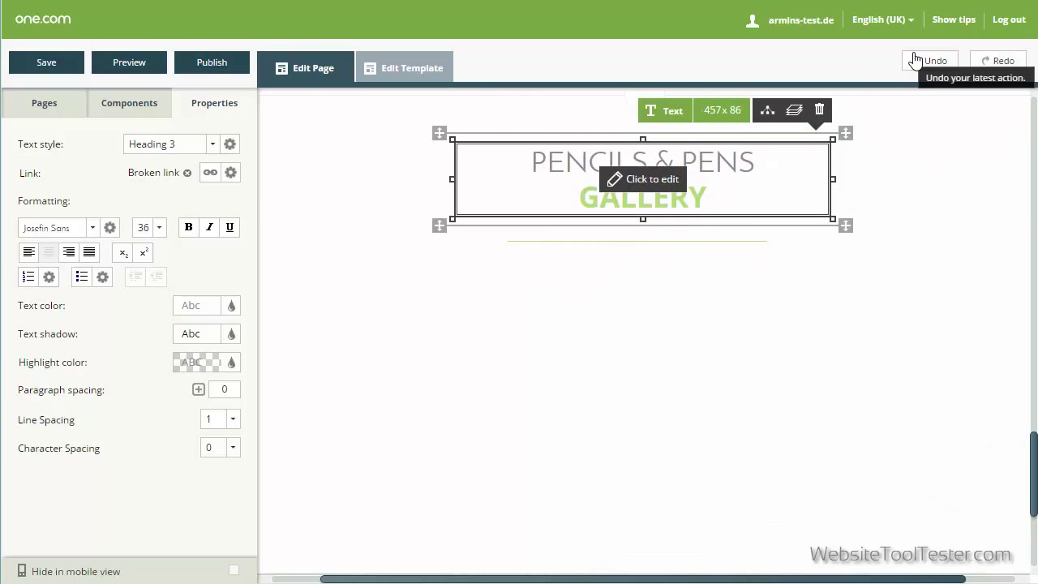
click(883, 180)
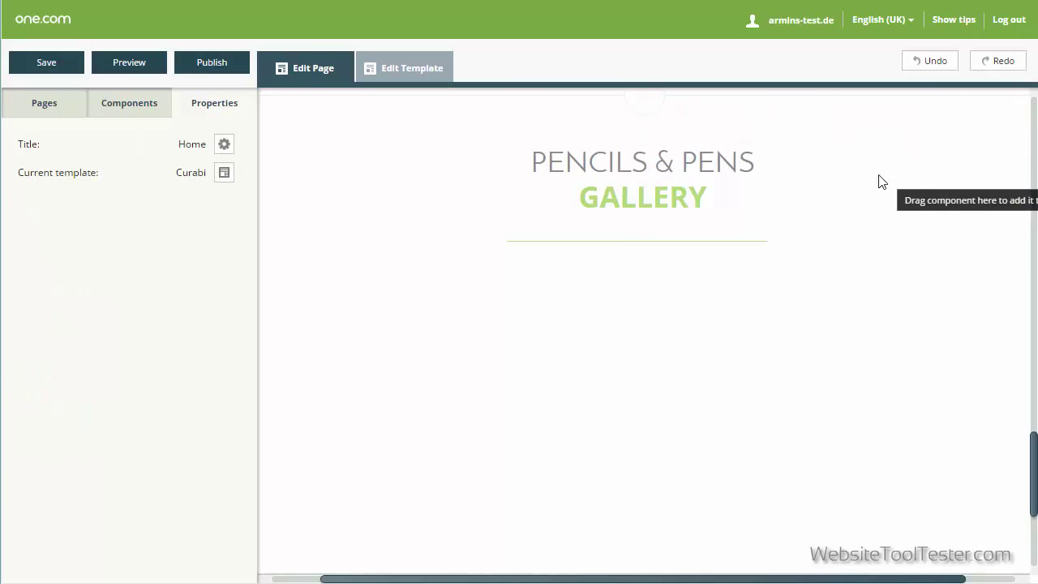
click(137, 108)
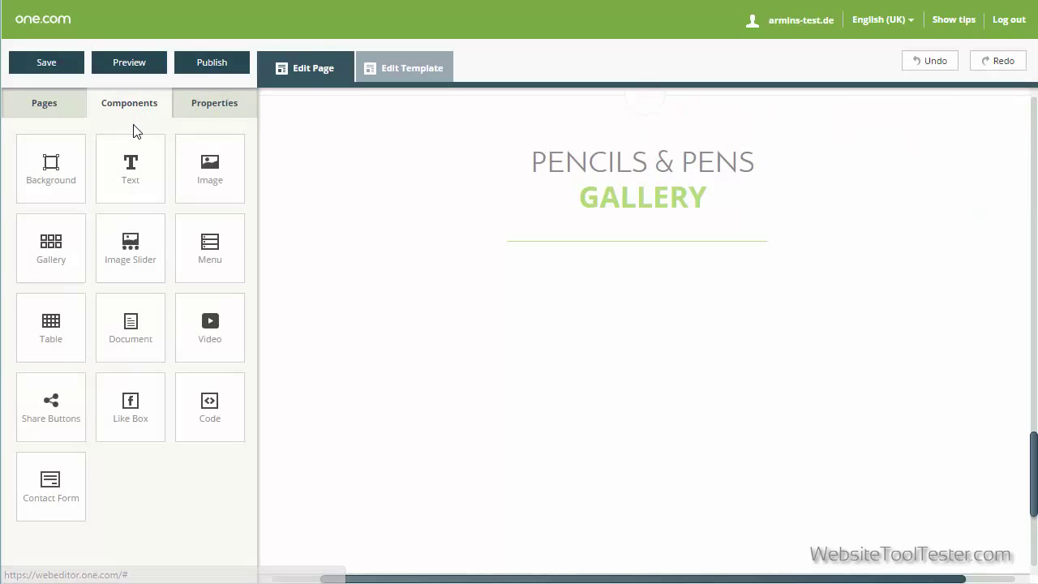
Add a gallery below the heading containing the Stift-1, Stift-2 and Stift-3 images
drag(51, 242, 637, 341)
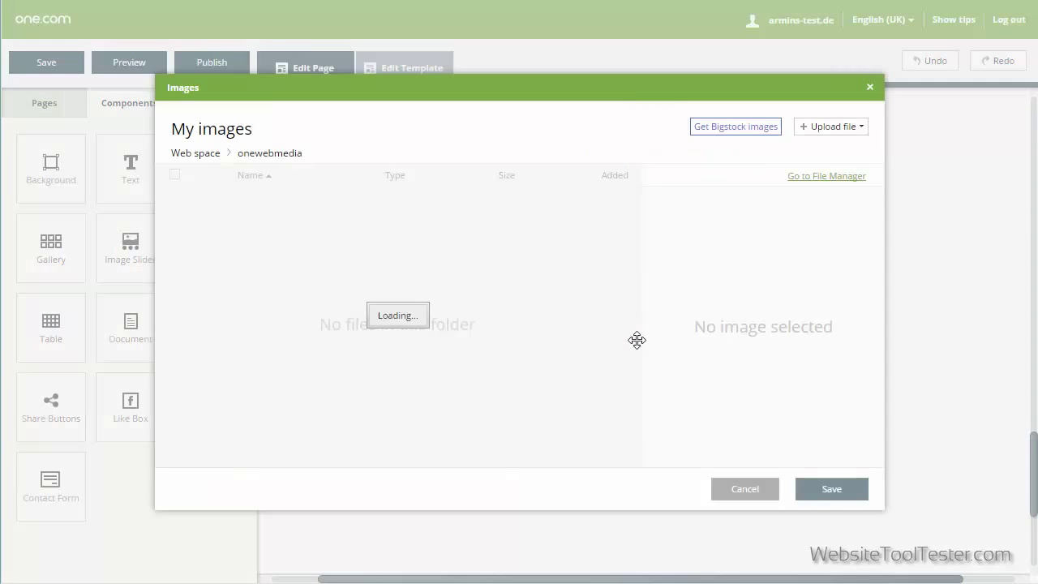
click(175, 286)
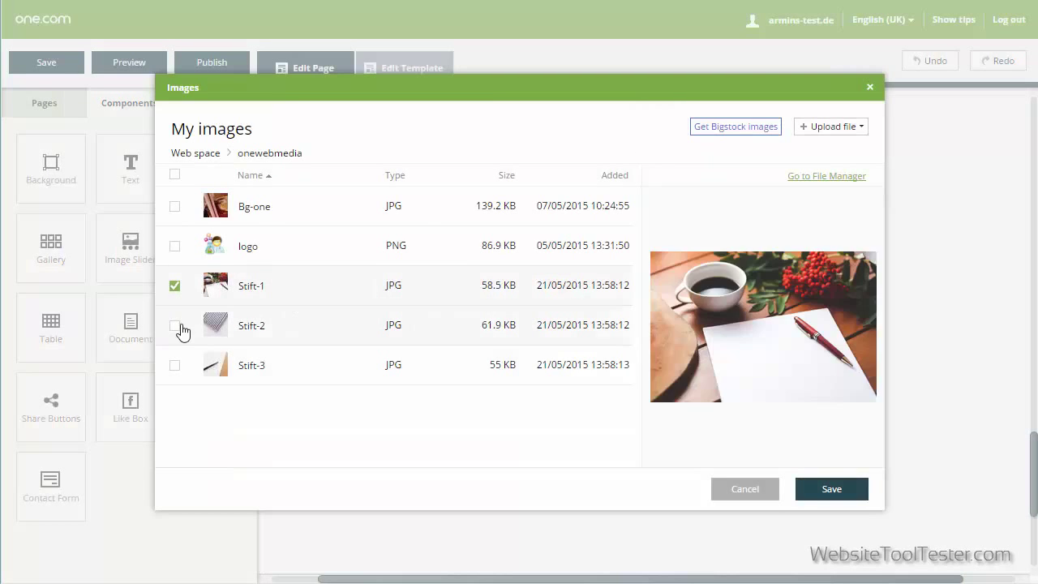
click(175, 325)
click(175, 366)
click(834, 490)
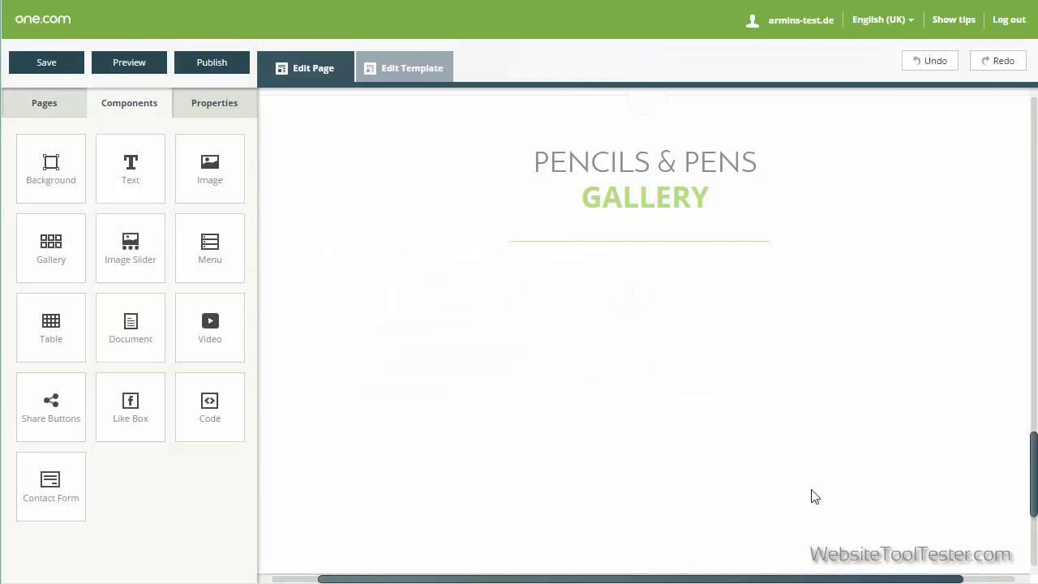
Widen the gallery on both sides to 616x200
drag(511, 340, 355, 340)
drag(765, 340, 864, 341)
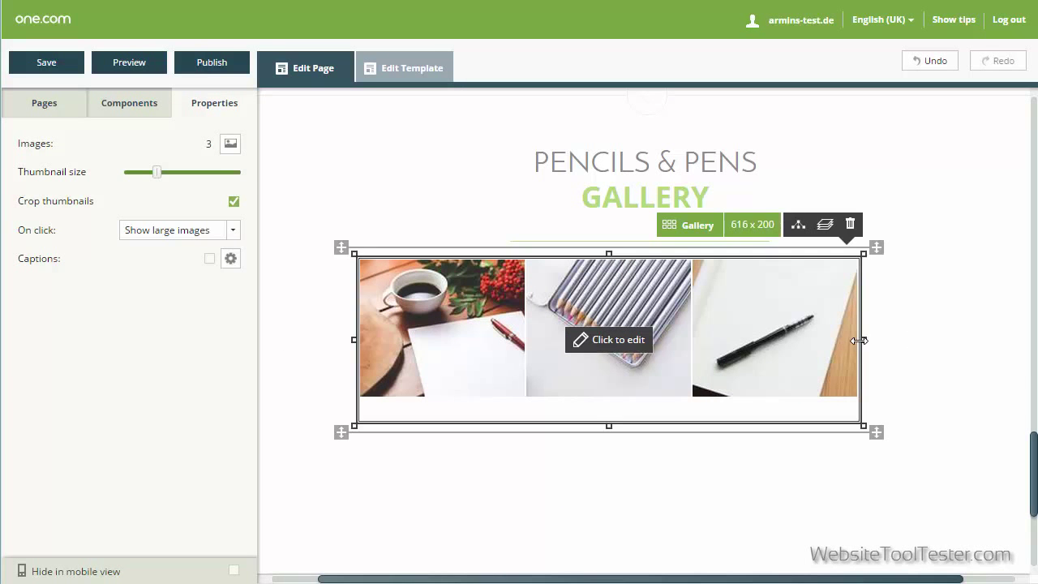
click(931, 282)
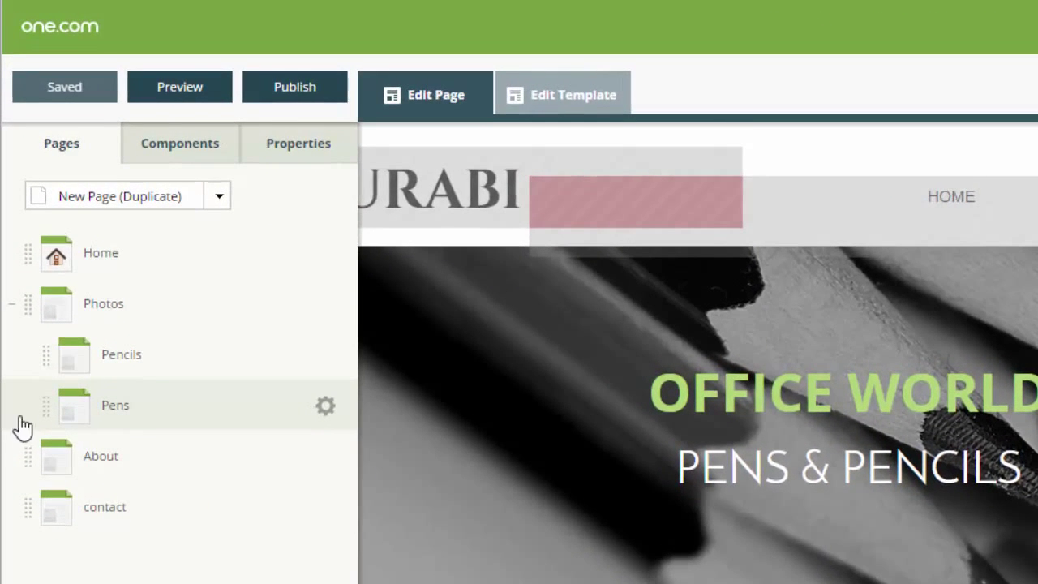
Move Pens above Pencils under Photos and add a duplicated page named 'Example'
drag(46, 405, 43, 339)
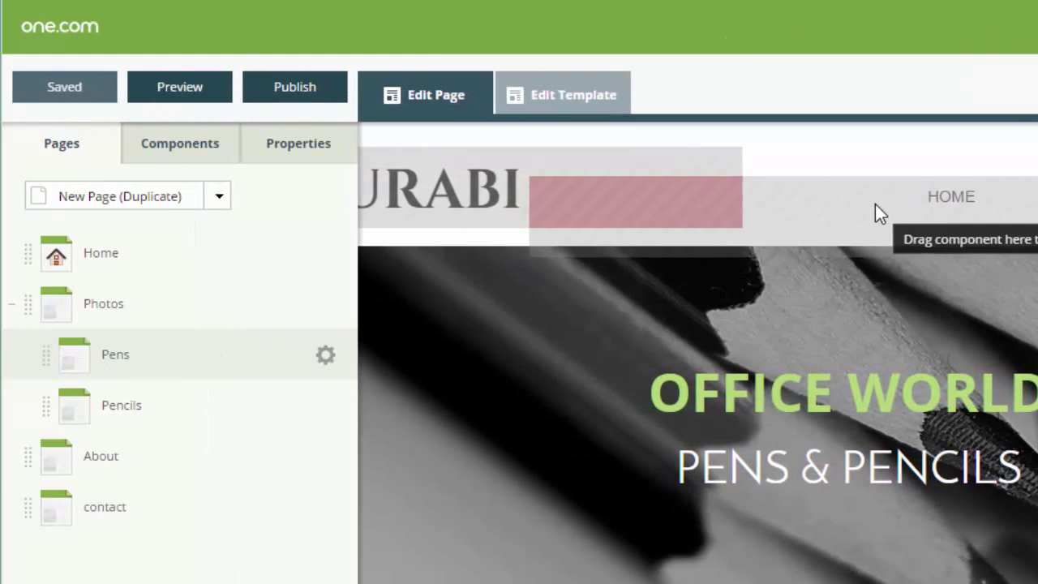
click(153, 208)
text(Example)
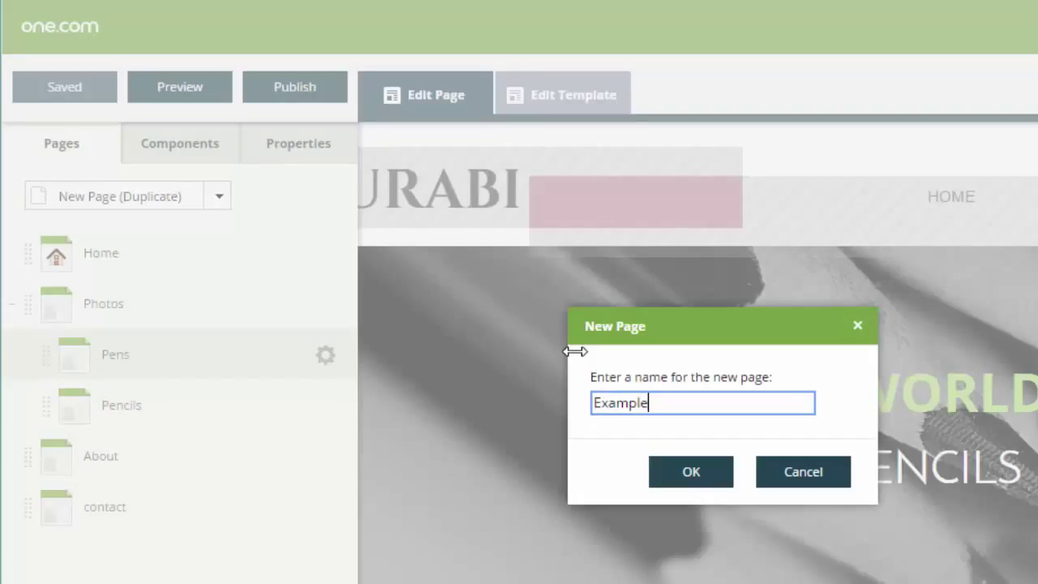
click(691, 475)
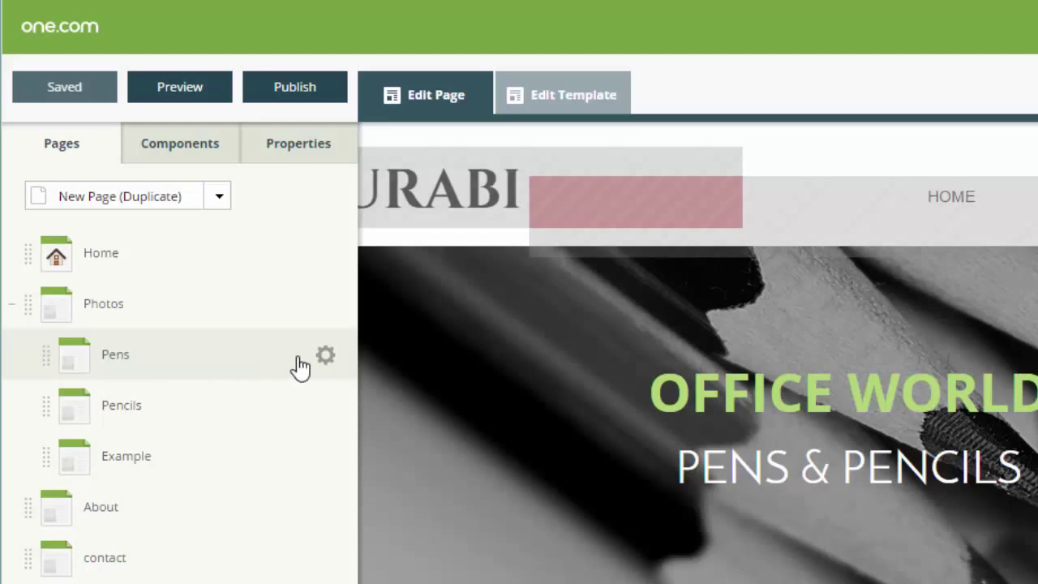
click(325, 357)
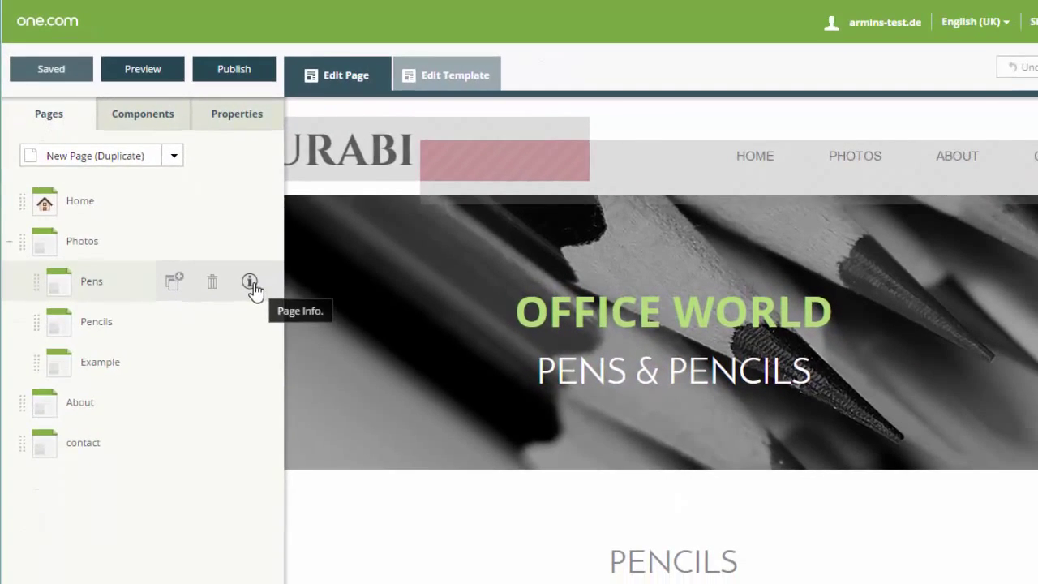
click(326, 361)
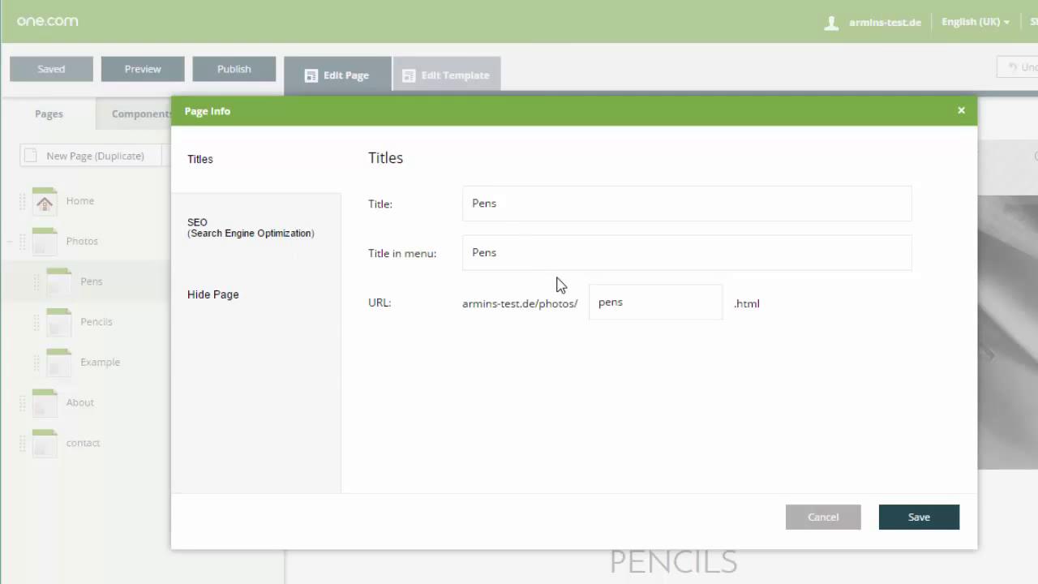
click(267, 237)
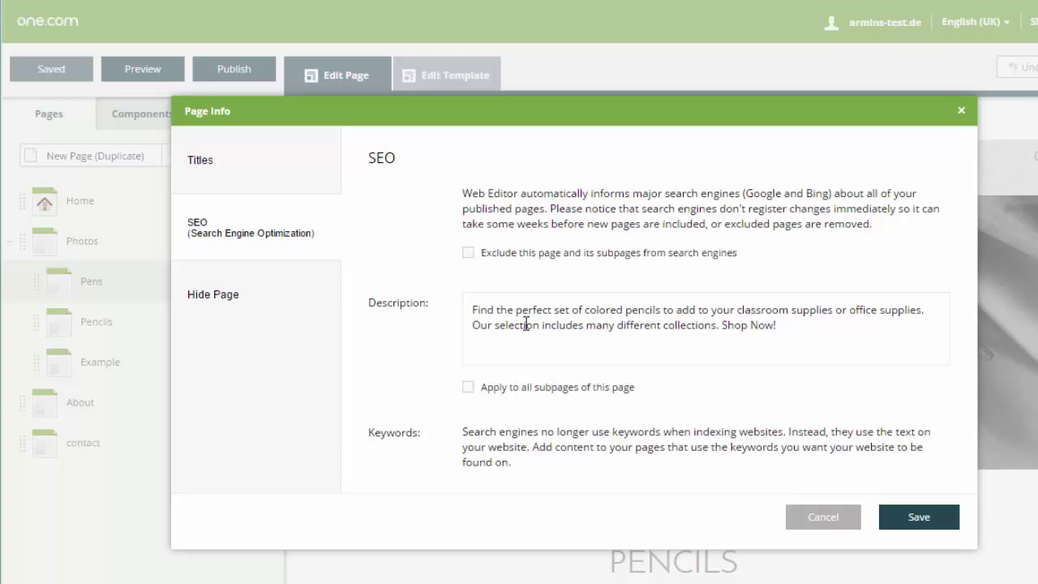
click(317, 293)
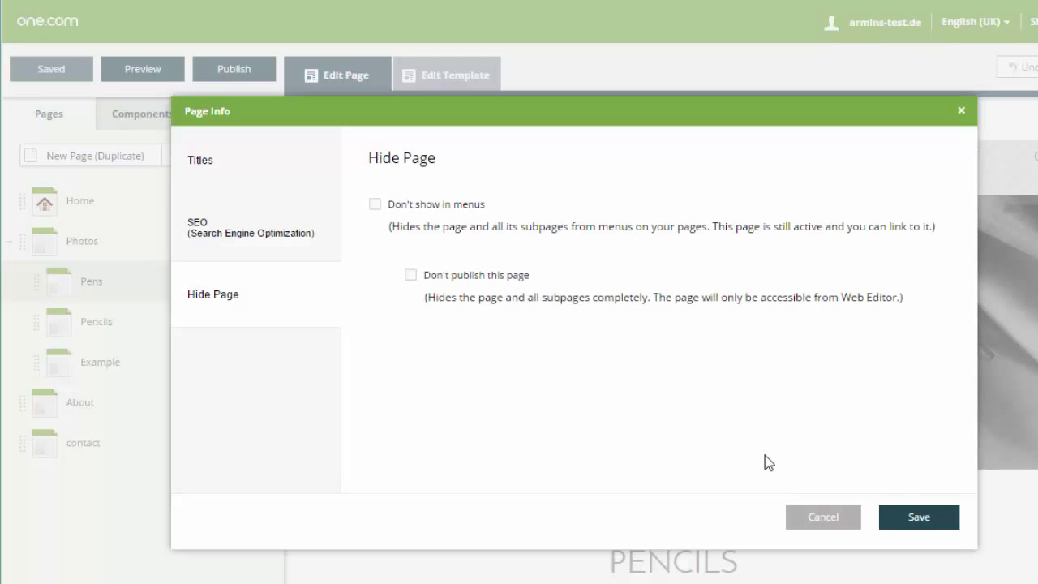
click(915, 520)
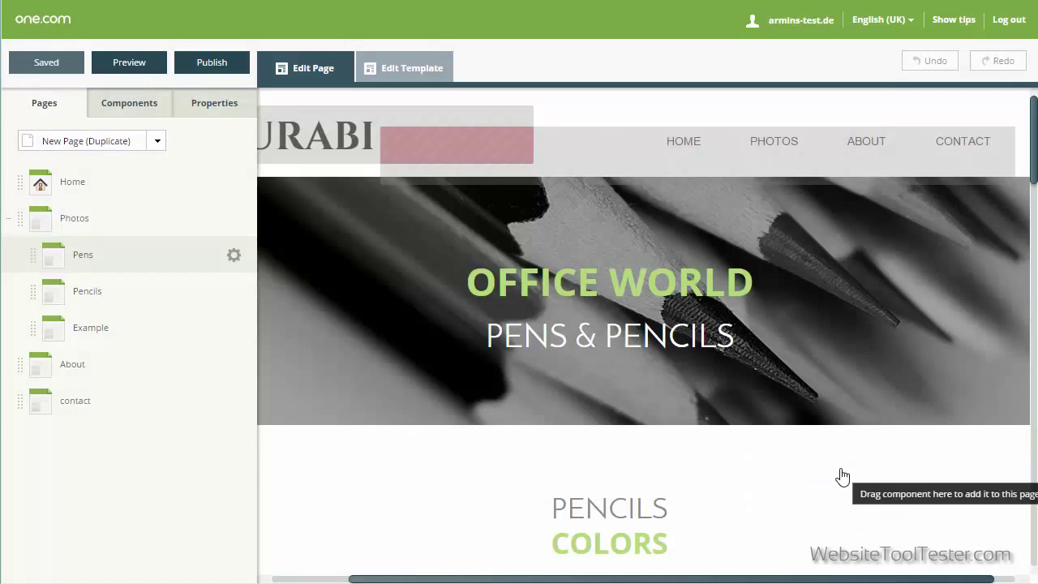
Preview and publish the site, then switch Show tips on and back off
click(148, 65)
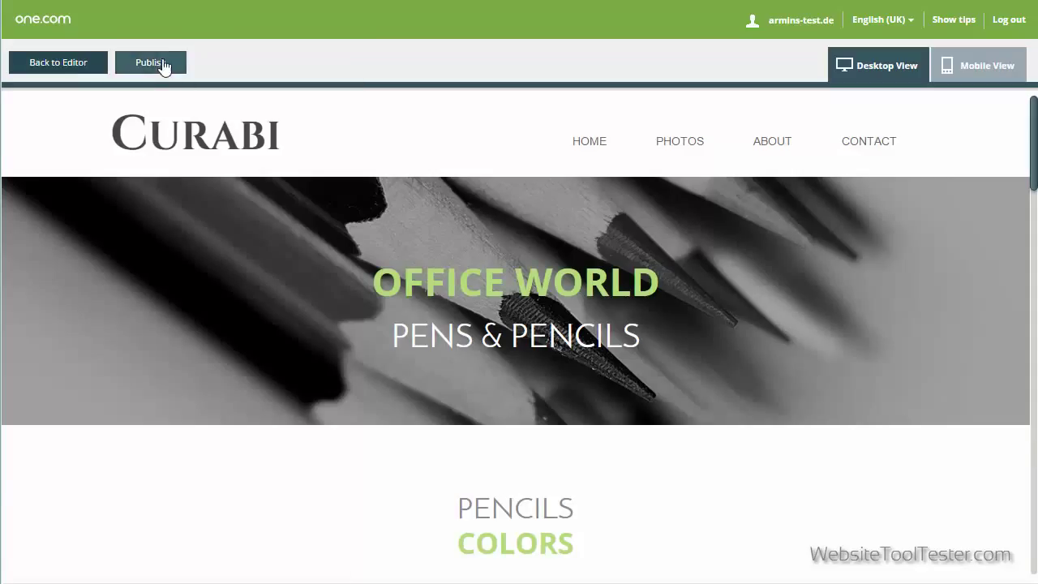
click(162, 64)
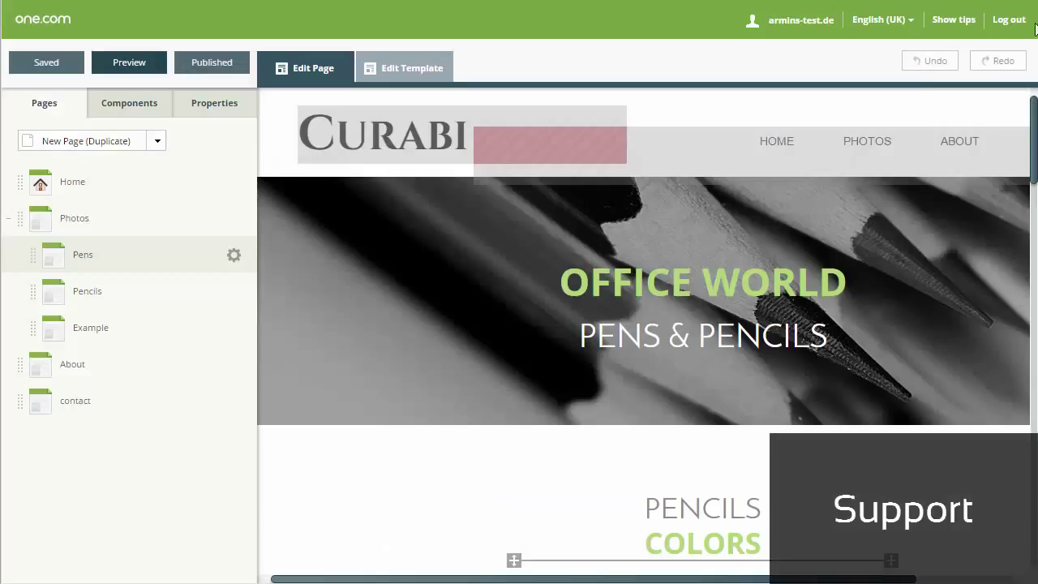
click(966, 24)
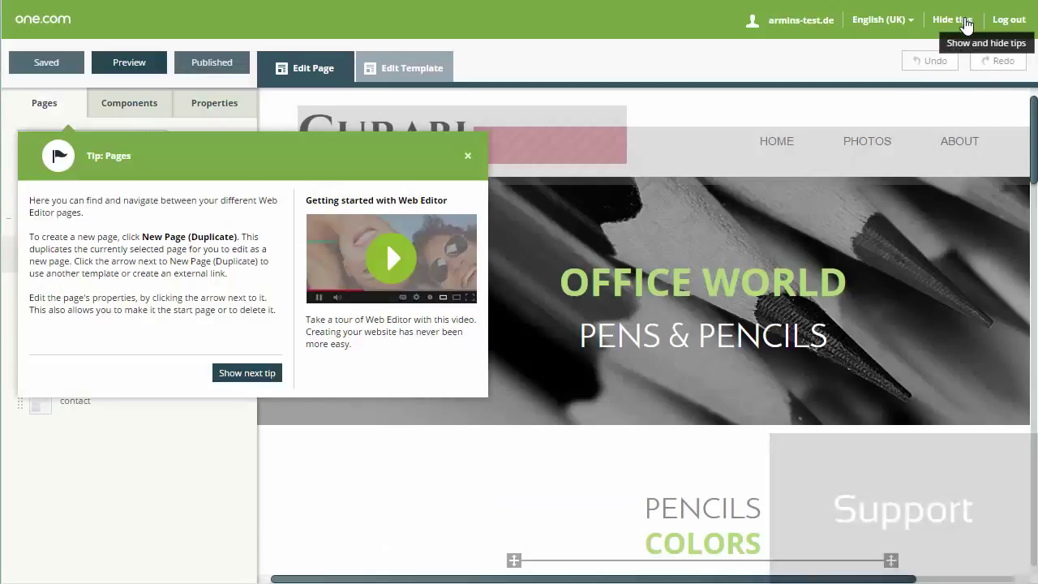
click(966, 24)
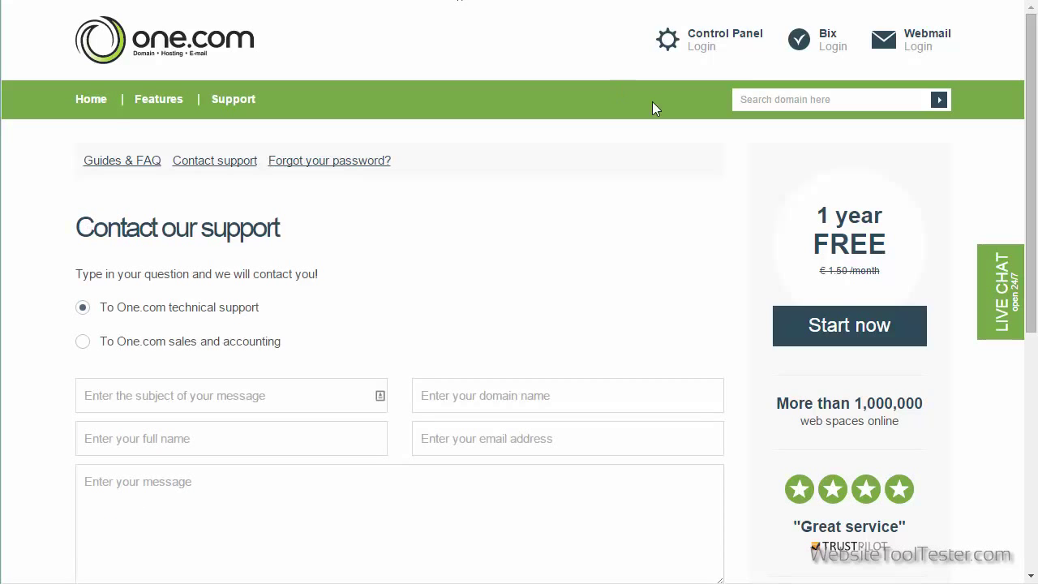
Switch the Contact our support page to the LIVE CHAT tab
click(1017, 324)
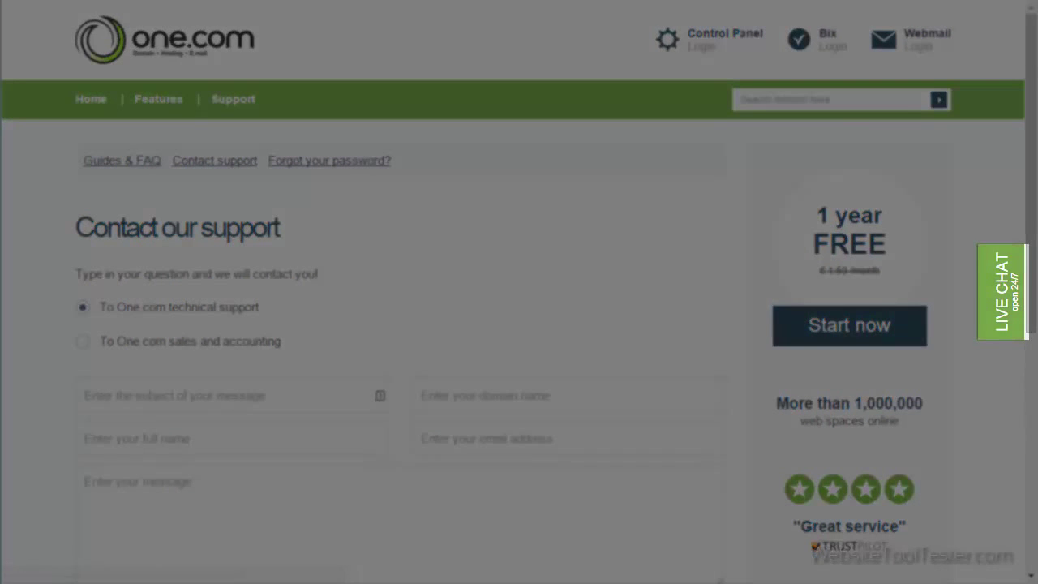